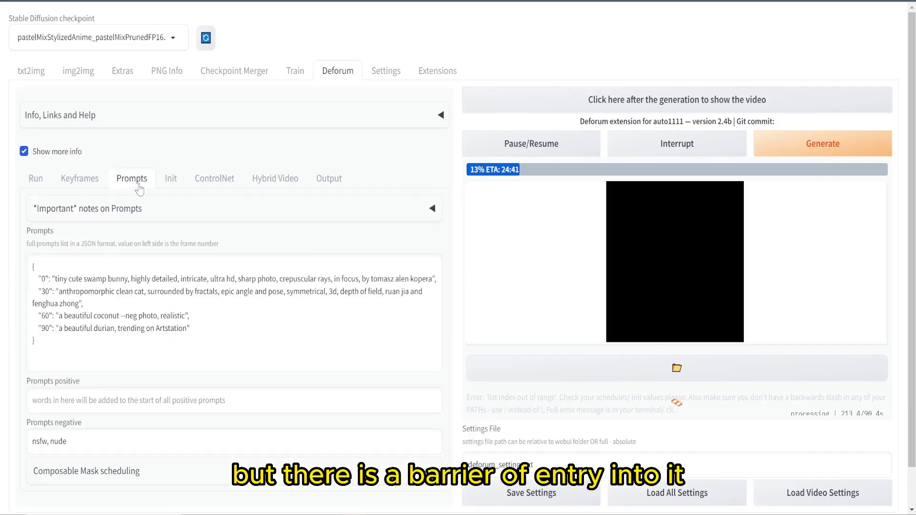
- Look over the Deforum prompts and read the generation log in the command window
scroll(458, 258, "down", 1)
left_click(422, 511)
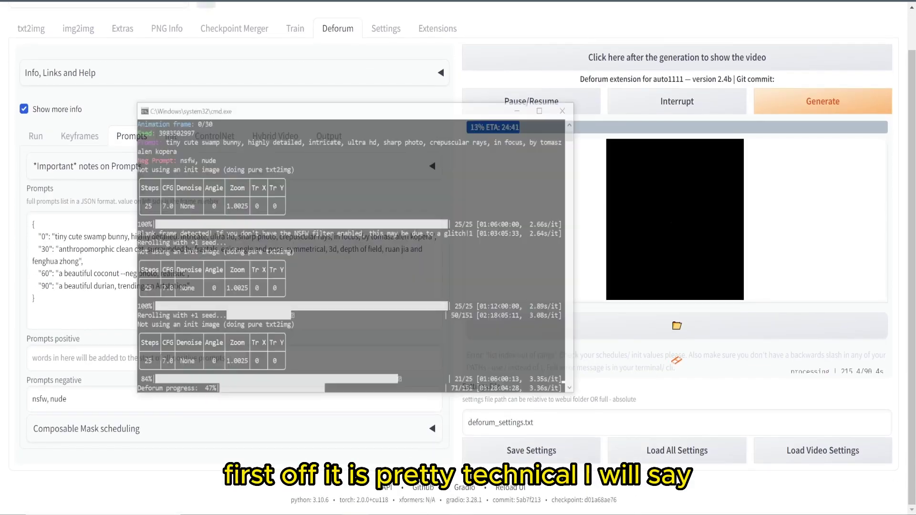
scroll(337, 266, "up", 4)
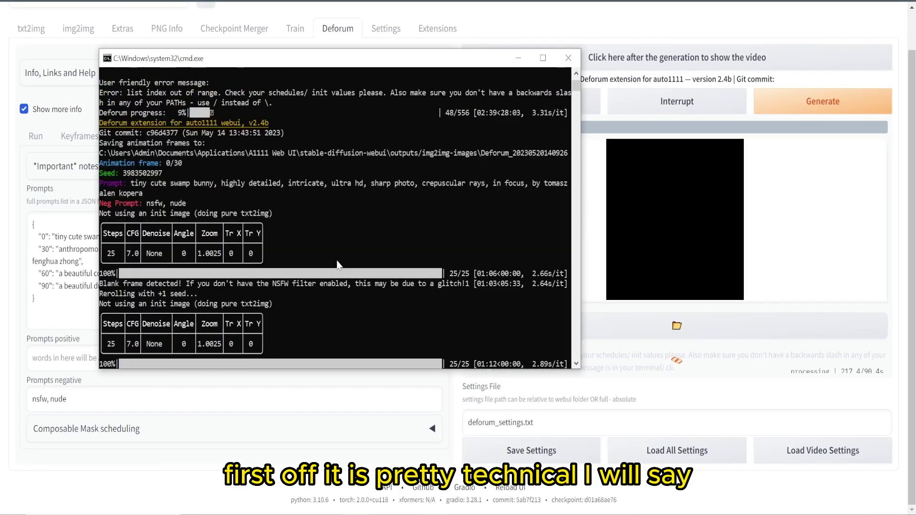
scroll(336, 266, "down", 4)
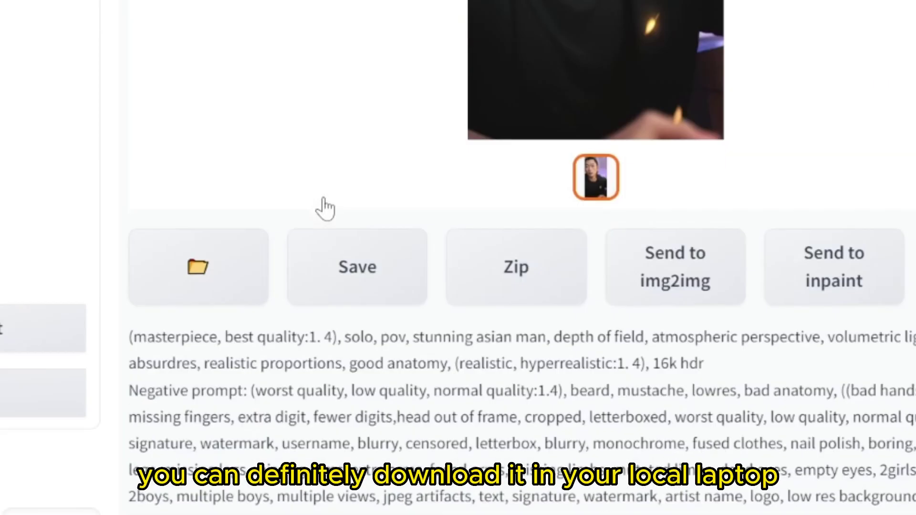
scroll(547, 380, "down", 3)
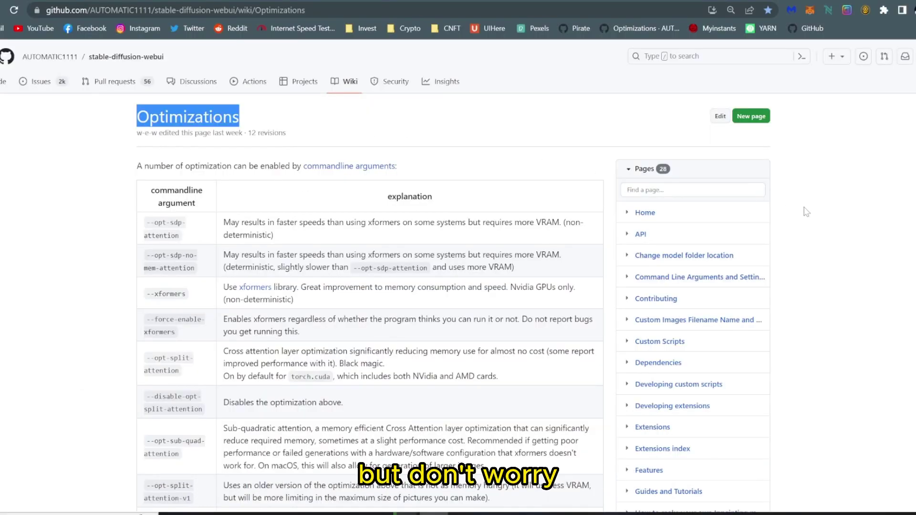
- Copy the --lowvram command-line argument from the Optimizations wiki table
left_click(833, 206)
scroll(830, 210, "down", 7)
scroll(430, 373, "up", 5)
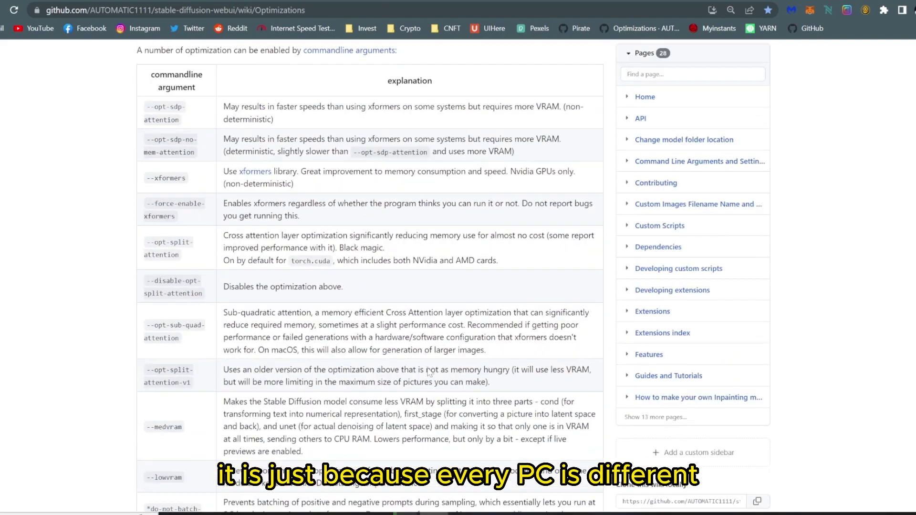
right_click(174, 473)
left_click(196, 391)
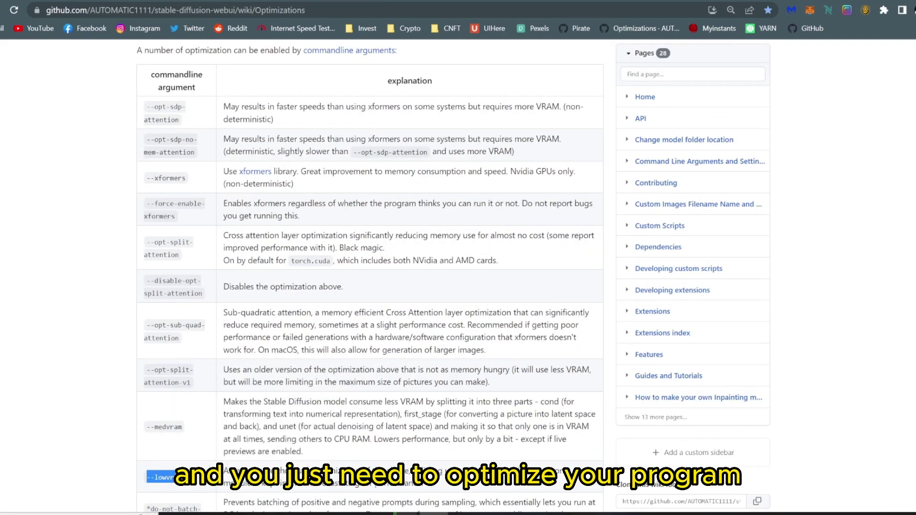
- Open the webui-user Windows batch file in the stable-diffusion-webui folder for editing
left_click(434, 419)
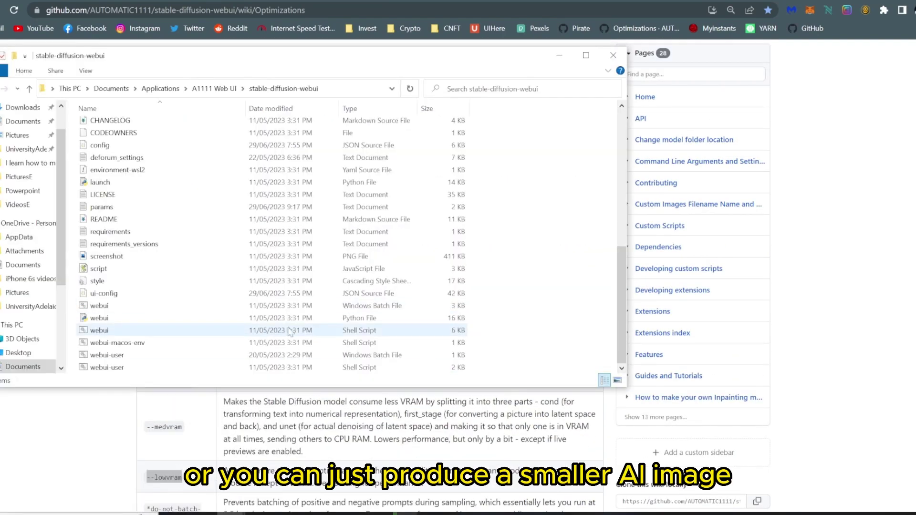
left_click(265, 358)
right_click(265, 358)
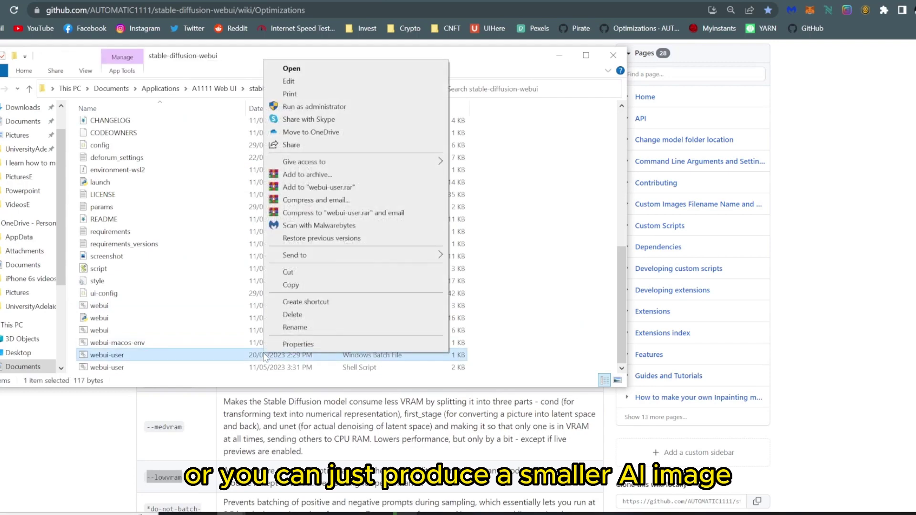
left_click(289, 81)
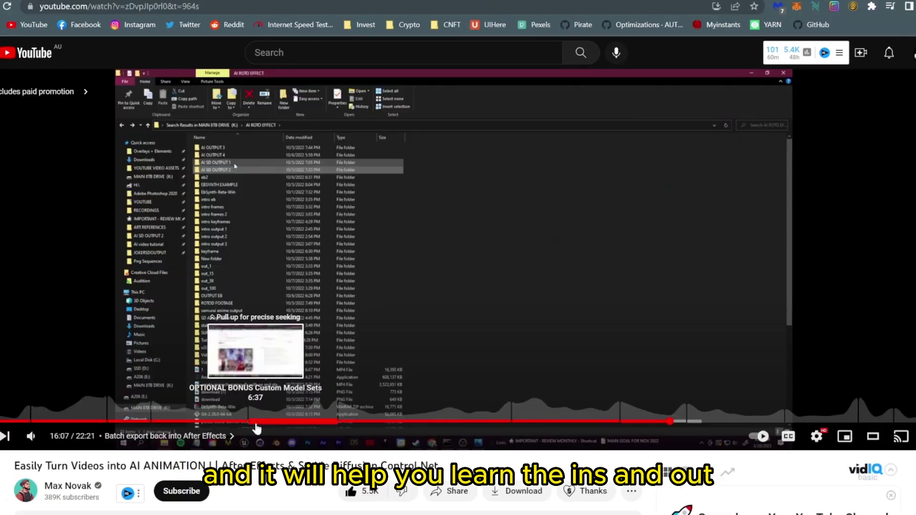
- Skip to another point in the YouTube tutorial on turning videos into AI animation
left_click(565, 422)
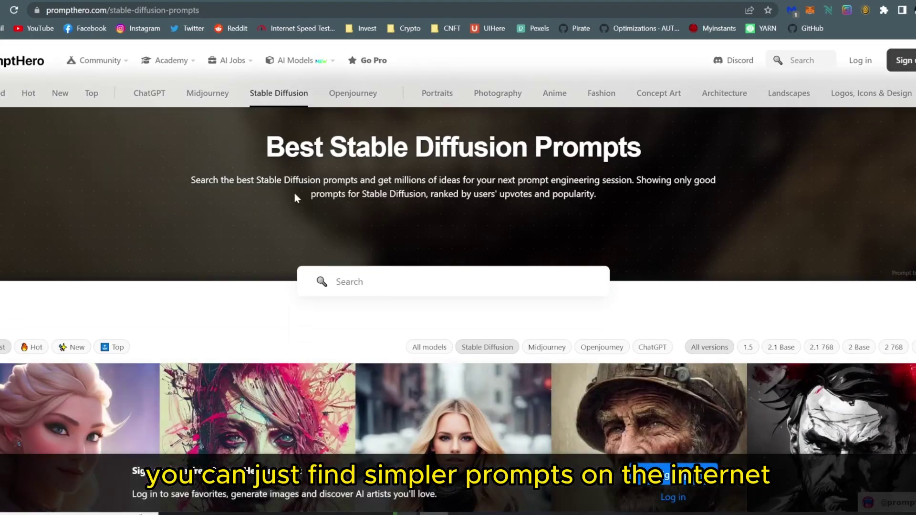
- Browse PromptHero's Stable Diffusion gallery and open the prompt behind the blonde woman's winter portrait
scroll(294, 193, "down", 1)
scroll(294, 193, "down", 2)
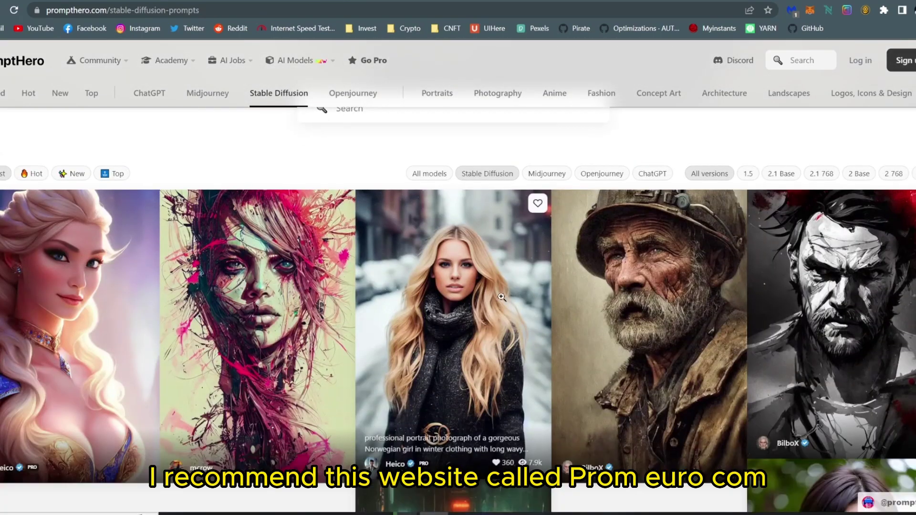
scroll(352, 293, "down", 1)
scroll(352, 293, "down", 3)
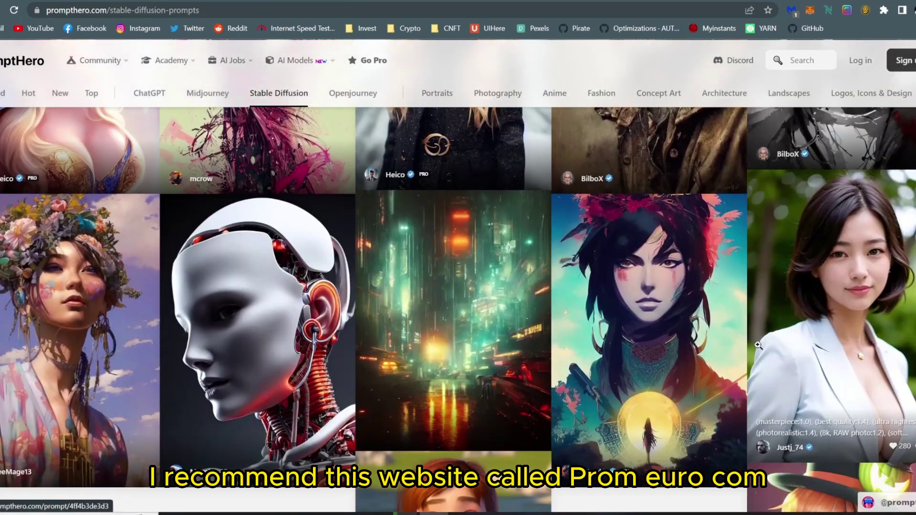
scroll(439, 365, "up", 4)
left_click(412, 334)
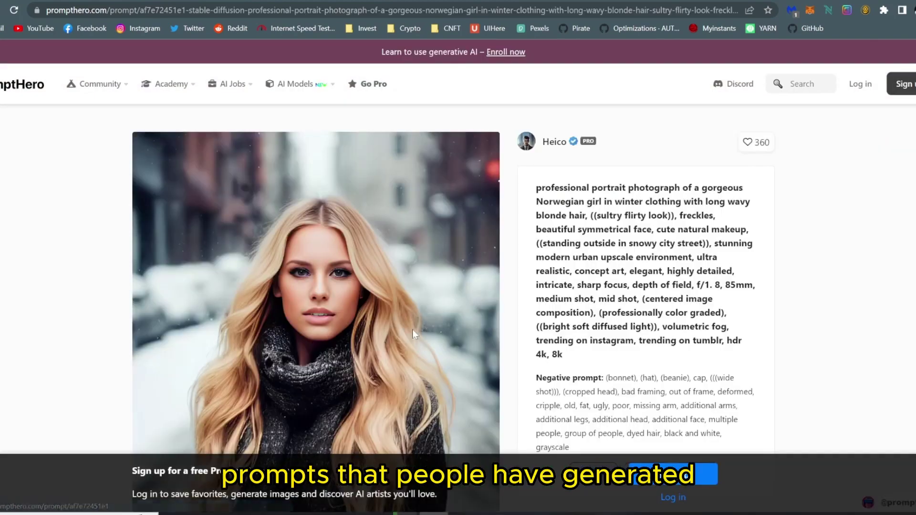
scroll(455, 269, "down", 1)
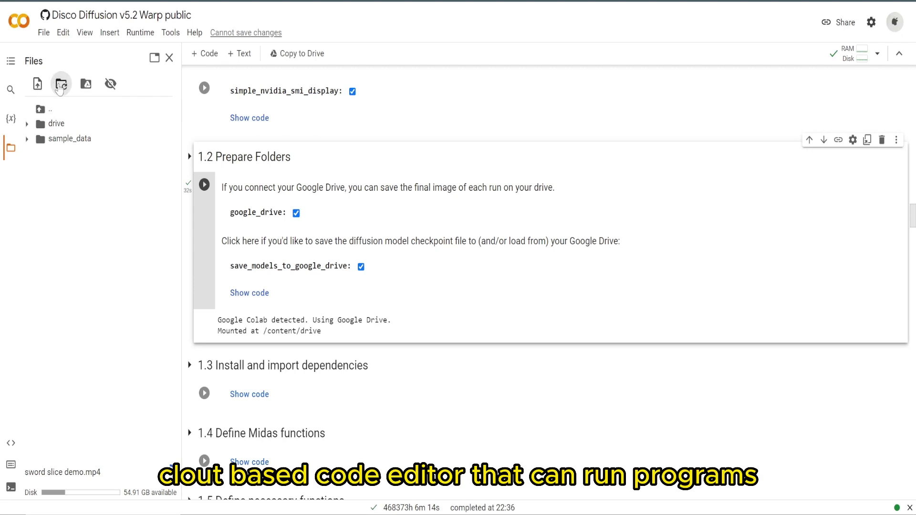
- Upload sword slice demo.mp4 to the session storage of the Disco Diffusion Warp notebook
left_click(38, 84)
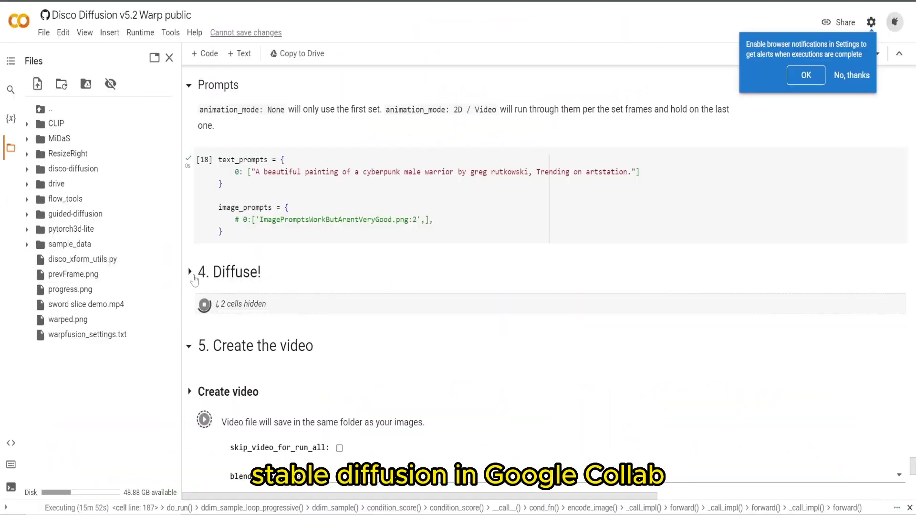
- Examine the Diffuse section's run settings, frame output and progress in the Disco Diffusion notebook
scroll(257, 313, "down", 7)
scroll(257, 313, "up", 1)
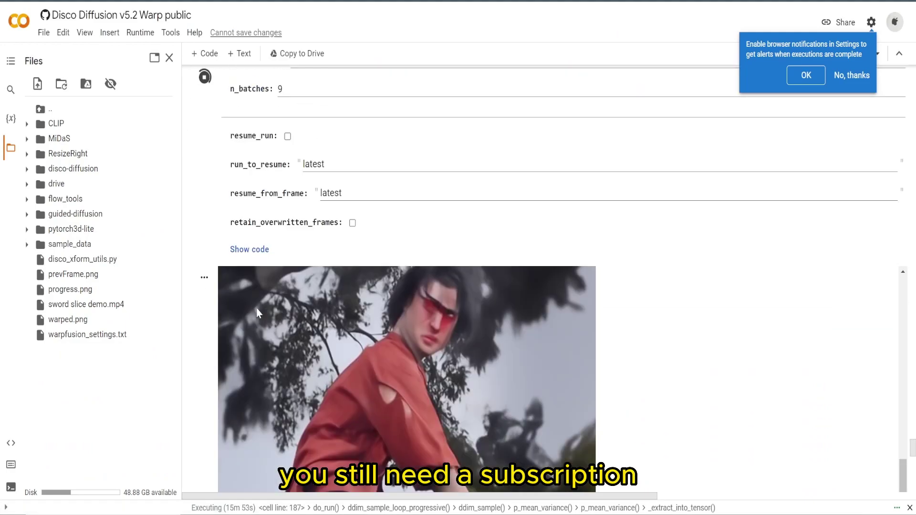
scroll(257, 313, "down", 1)
scroll(258, 313, "down", 5)
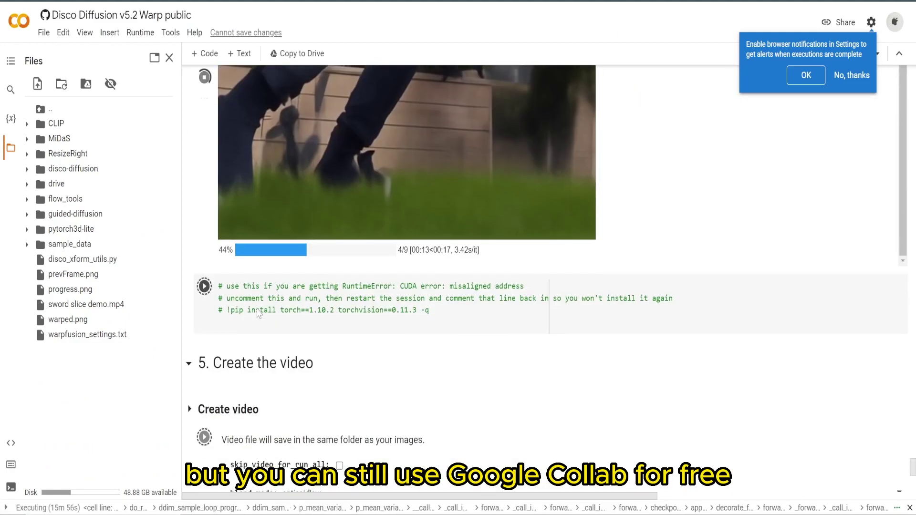
scroll(560, 299, "up", 8)
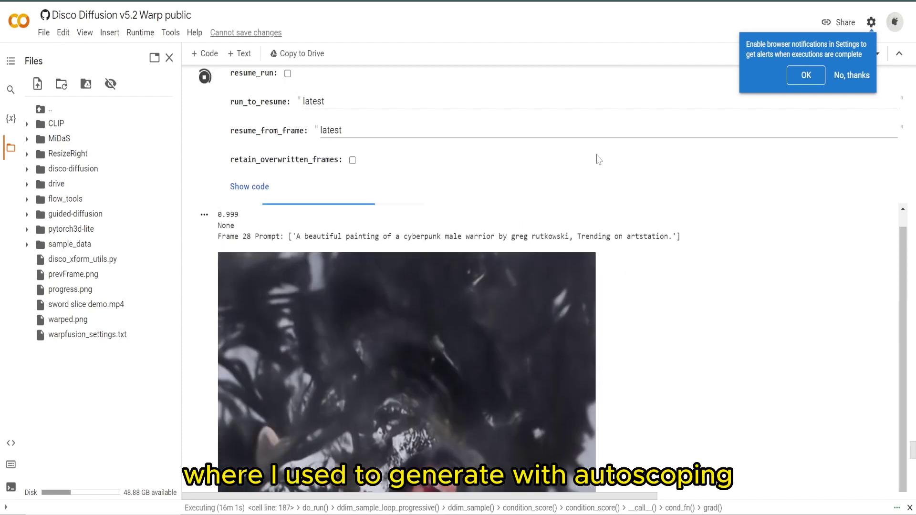
scroll(599, 160, "down", 4)
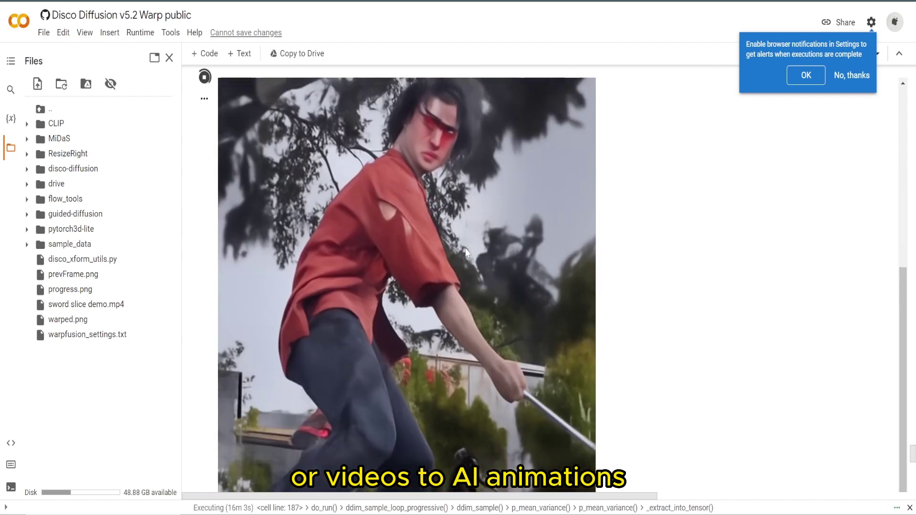
scroll(457, 345, "down", 3)
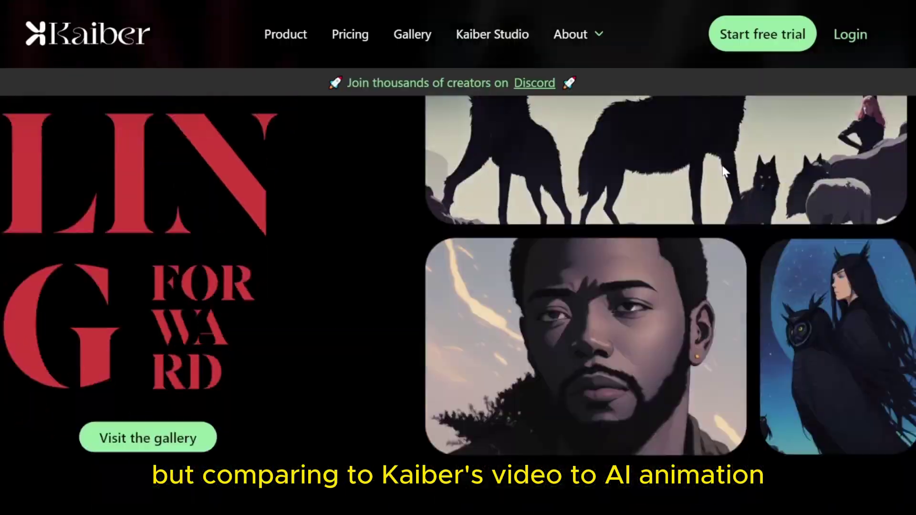
- Switch to Kaiber and describe the video subject as "a swordsman swinging a sword"
scroll(720, 175, "down", 10)
scroll(721, 174, "down", 8)
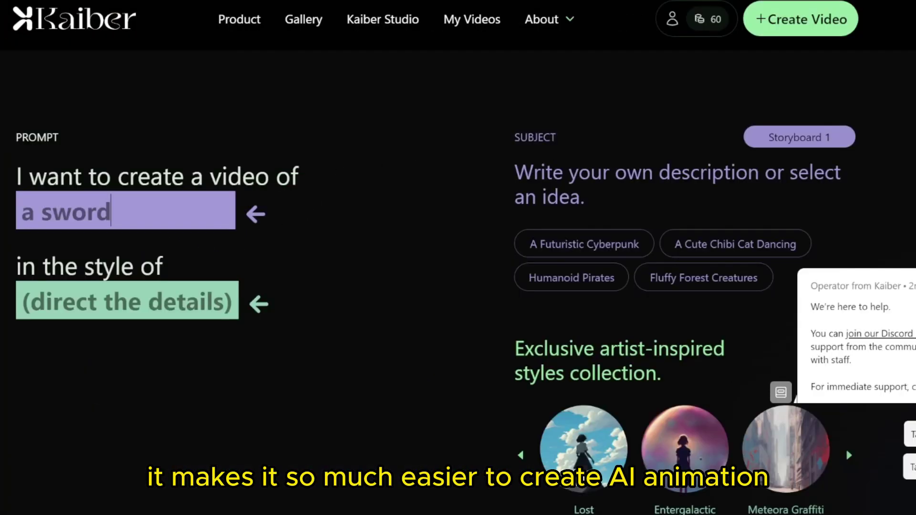
type("an s")
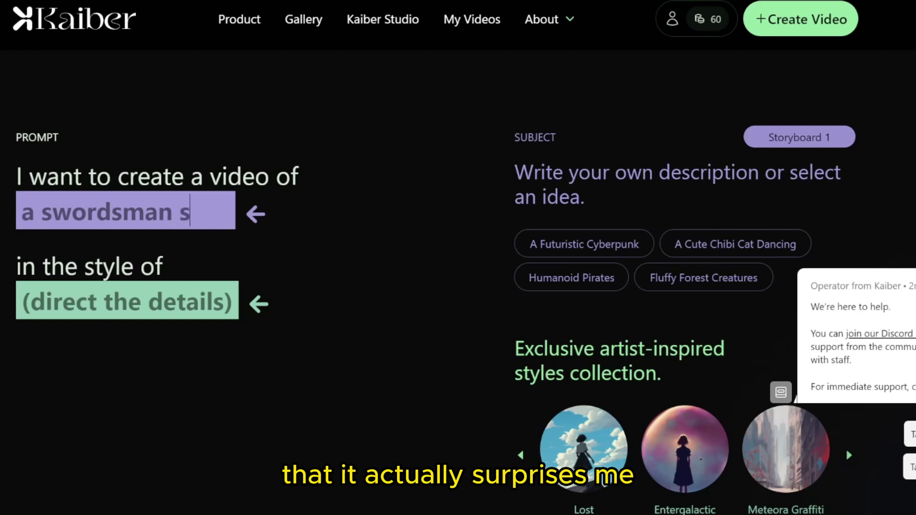
type("winging")
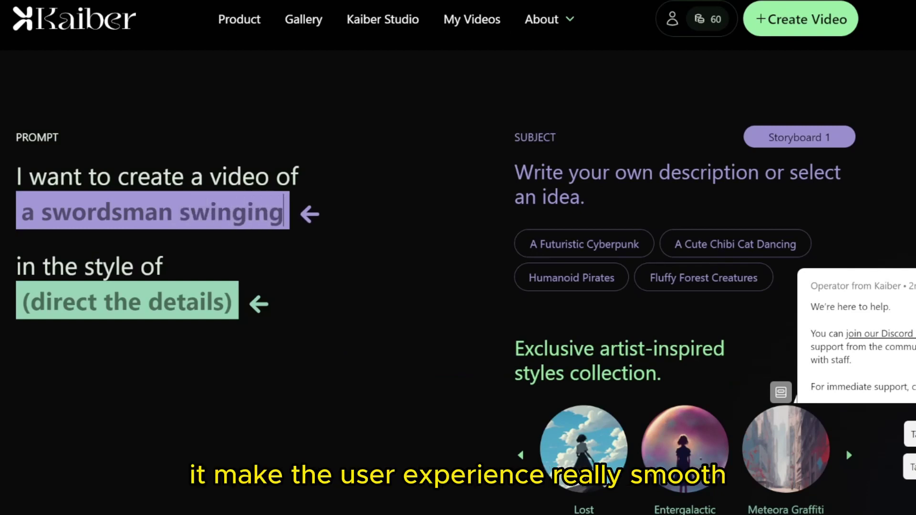
type(" a sword")
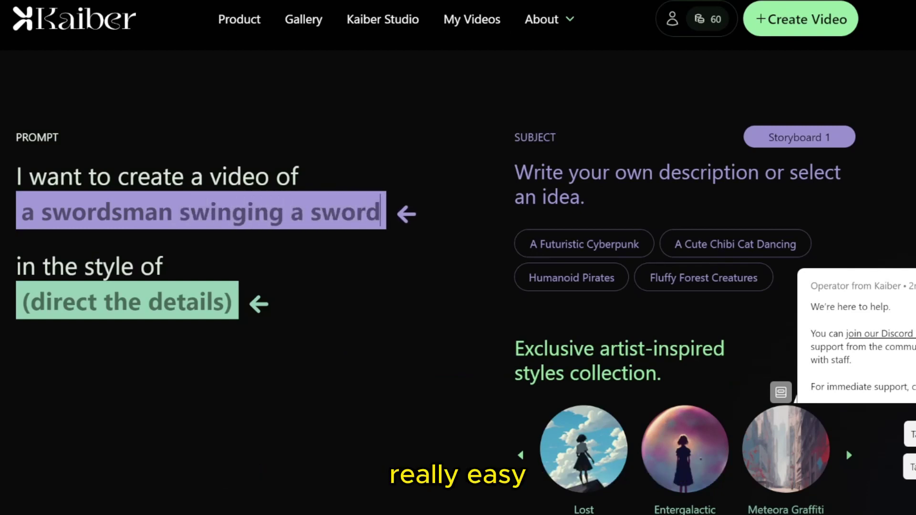
- Choose the artist-inspired style Lost for the swordsman video and continue to its video settings
left_click(126, 300)
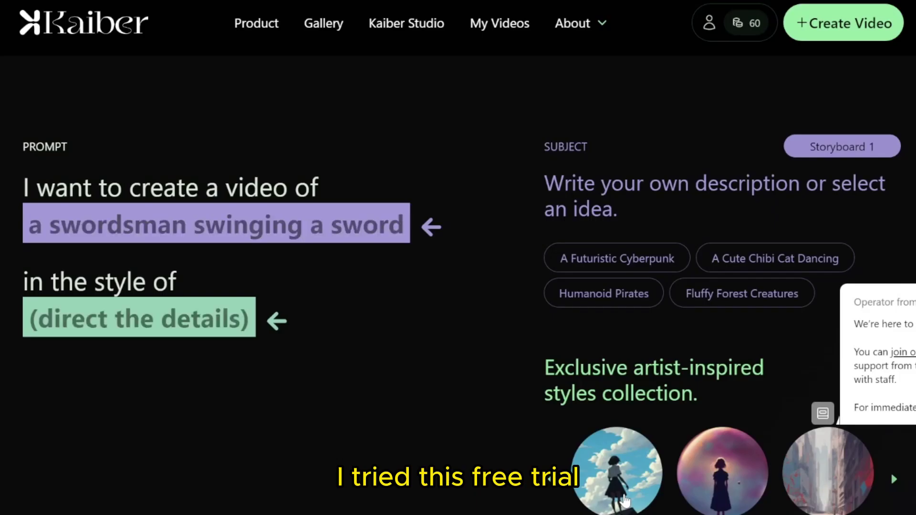
left_click(624, 499)
scroll(248, 372, "down", 4)
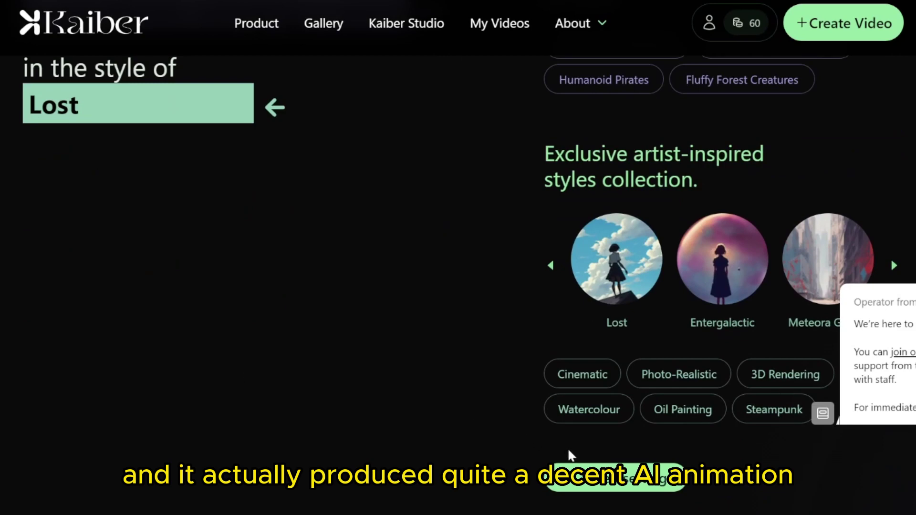
scroll(573, 453, "down", 1)
left_click(603, 403)
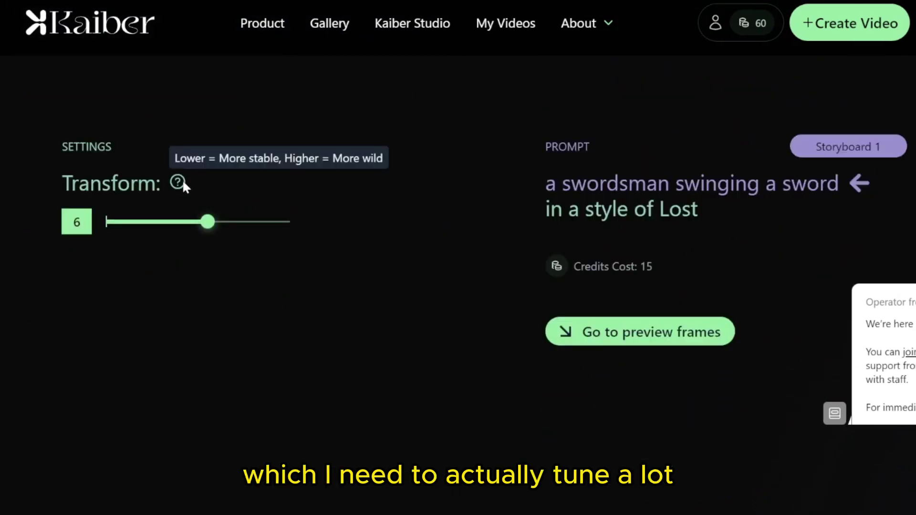
- Generate the swordsman preview frames, select the first one as the keyframe and create the video from it
left_click(630, 336)
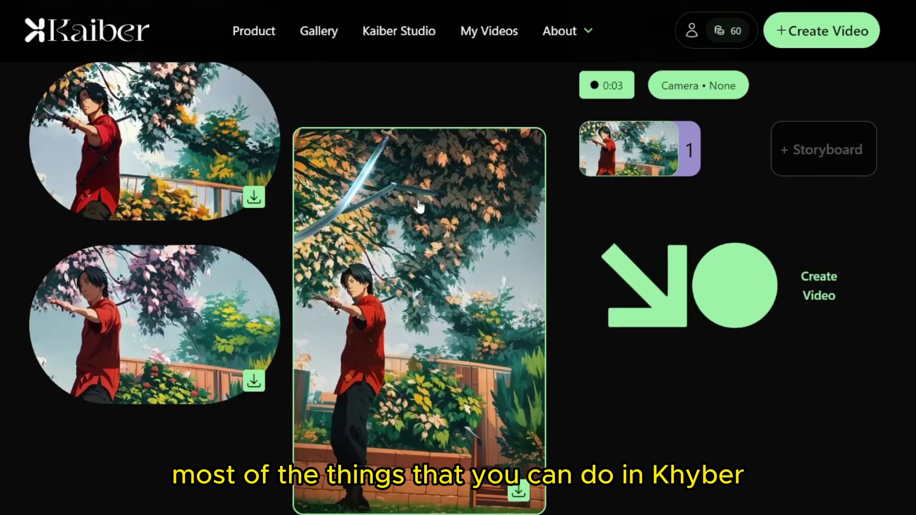
scroll(409, 206, "up", 2)
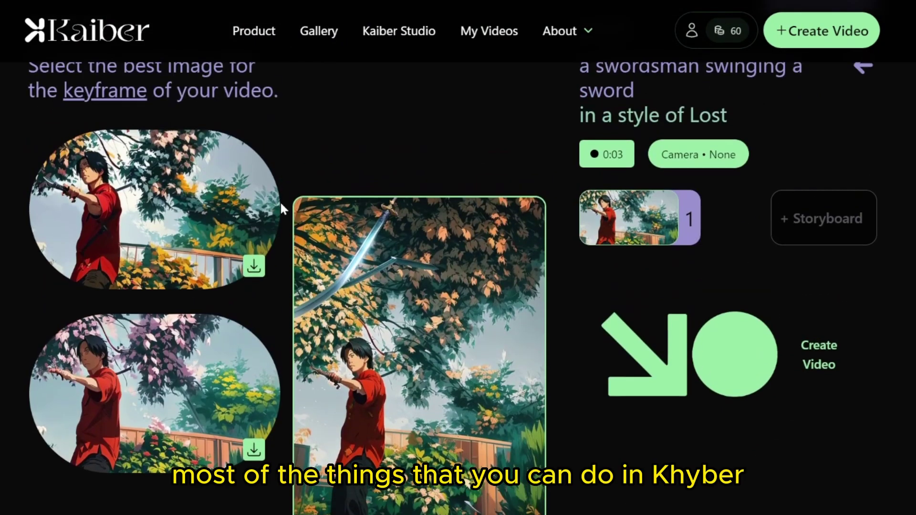
left_click(152, 196)
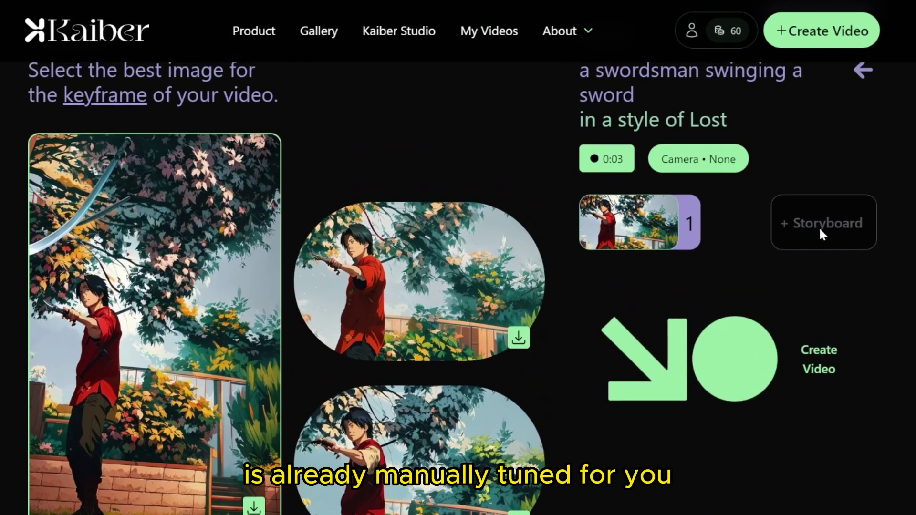
left_click(737, 341)
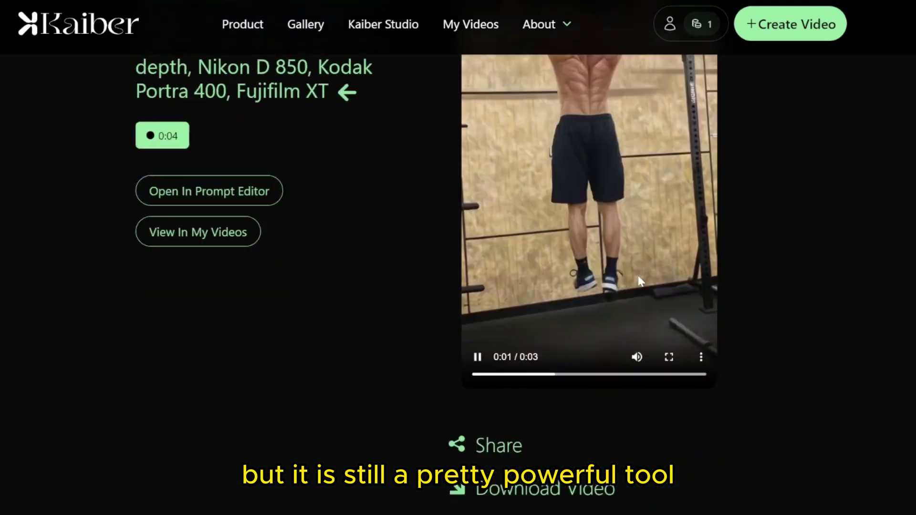
- Review the summary and final video of the "guy muscle" pull-up animation
scroll(637, 277, "down", 3)
scroll(638, 276, "up", 7)
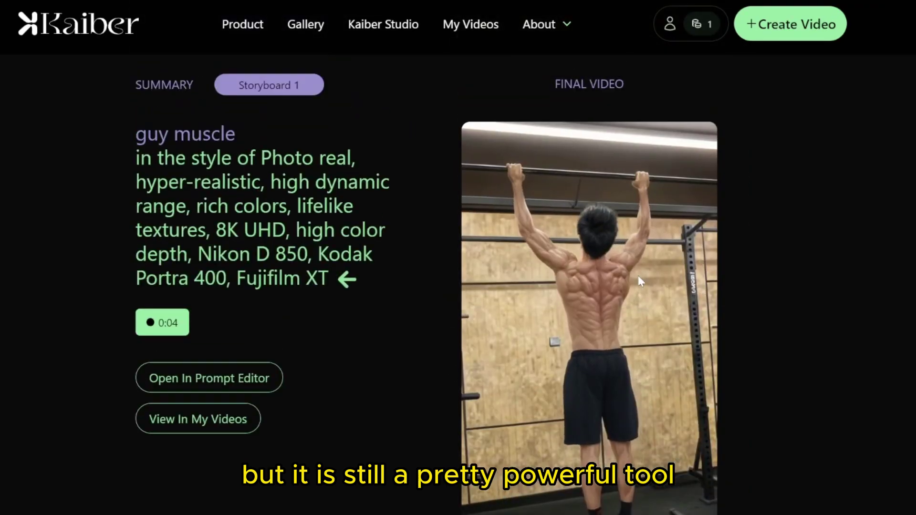
scroll(638, 276, "down", 2)
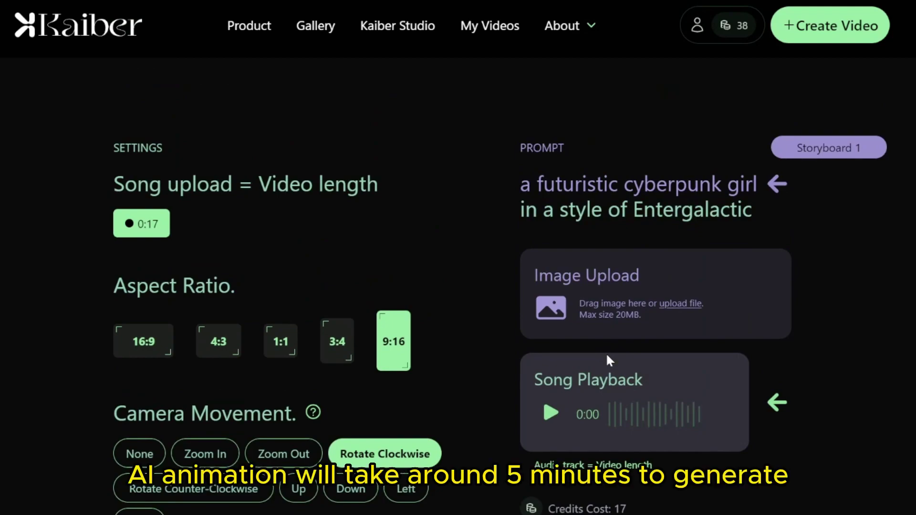
- Select the red-haired girl in the dark jacket as the keyframe for the Entergalactic cyberpunk video
scroll(606, 353, "down", 3)
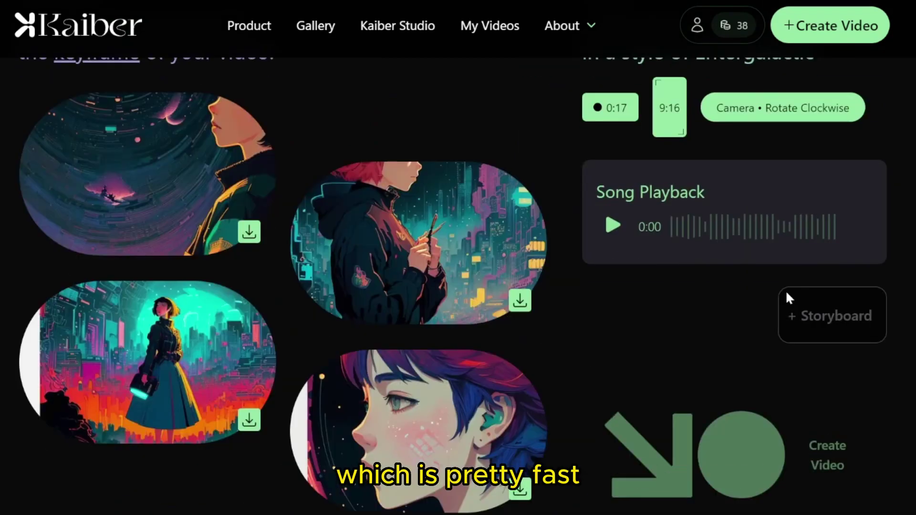
left_click(302, 198)
scroll(393, 221, "down", 6)
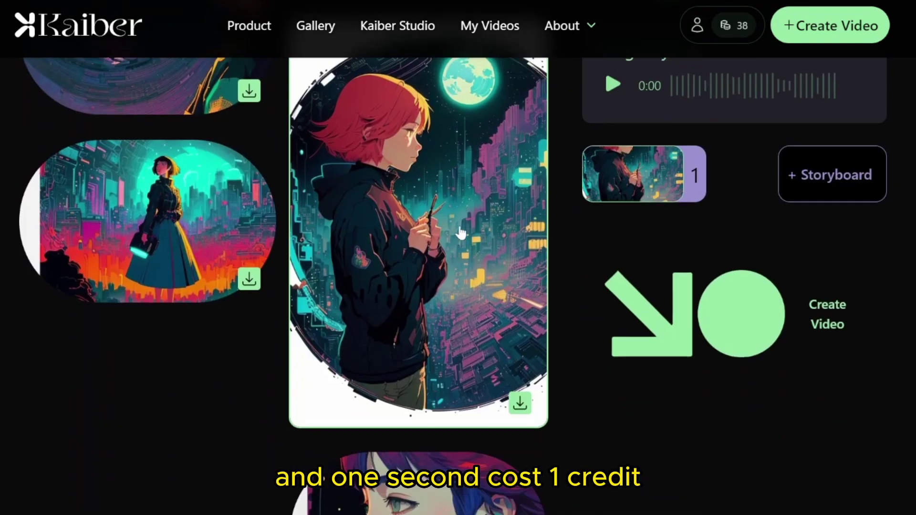
- Try the woman in the long blue skirt as the keyframe, and reselect the red-haired girl
left_click(418, 317)
left_click(22, 137)
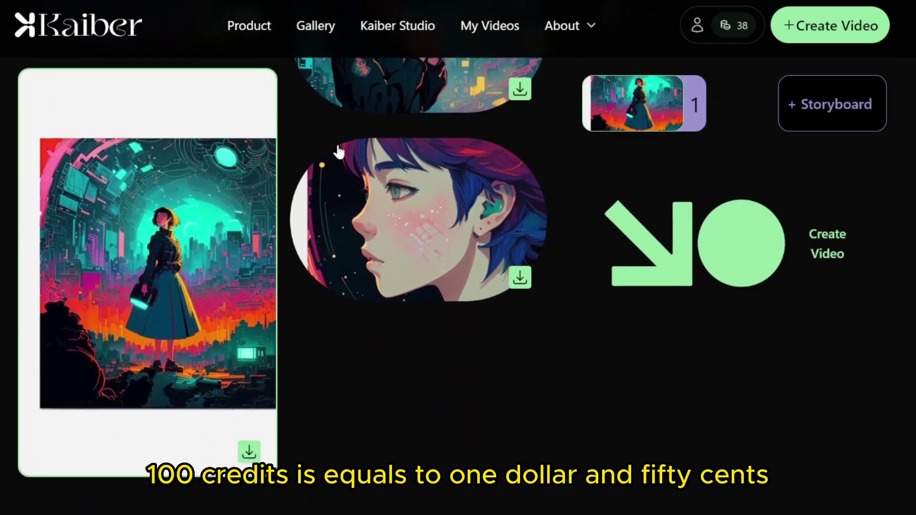
scroll(368, 181, "up", 3)
left_click(368, 180)
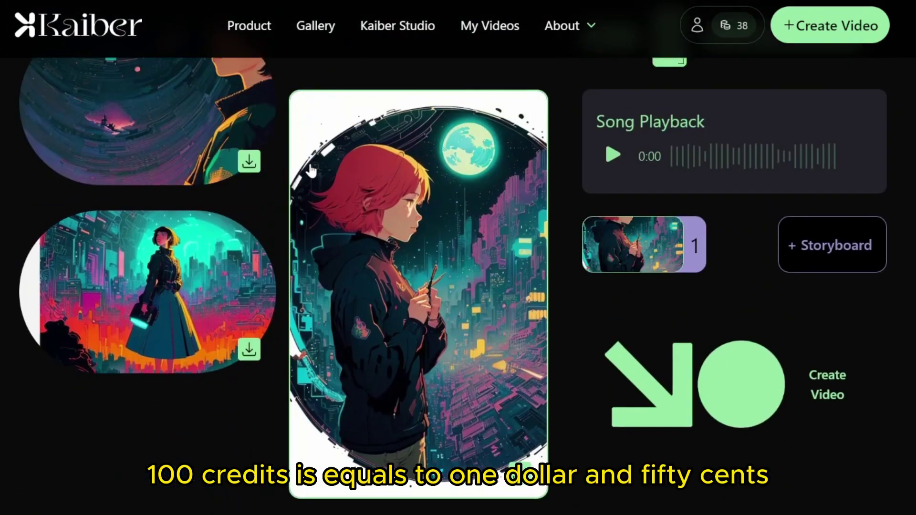
scroll(368, 180, "up", 1)
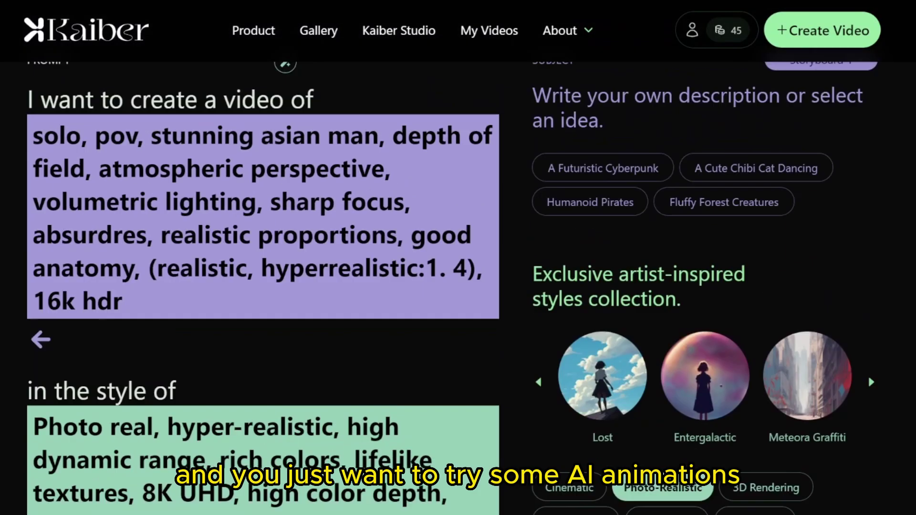
- Shorten the subject prompt of the photo-realistic video to "solo, pov, stunning asian man"
left_click_drag(149, 268, 122, 301)
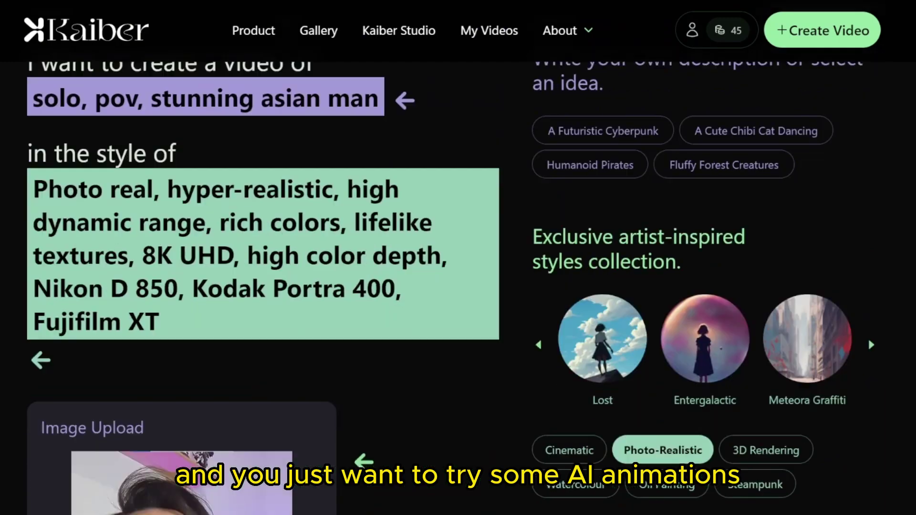
scroll(263, 287, "down", 3)
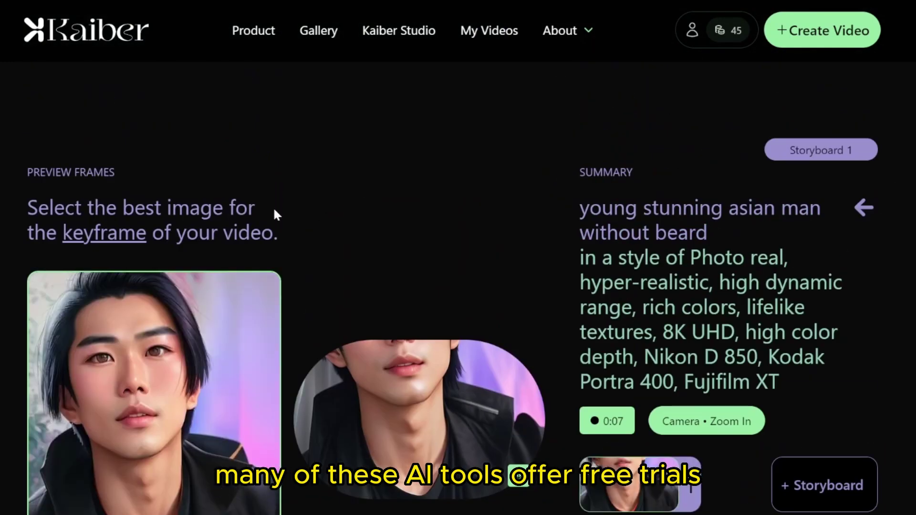
- Review the preview frames for "young stunning asian man with galaxy eye without beard" and create the video from the selected keyframe
scroll(274, 210, "down", 5)
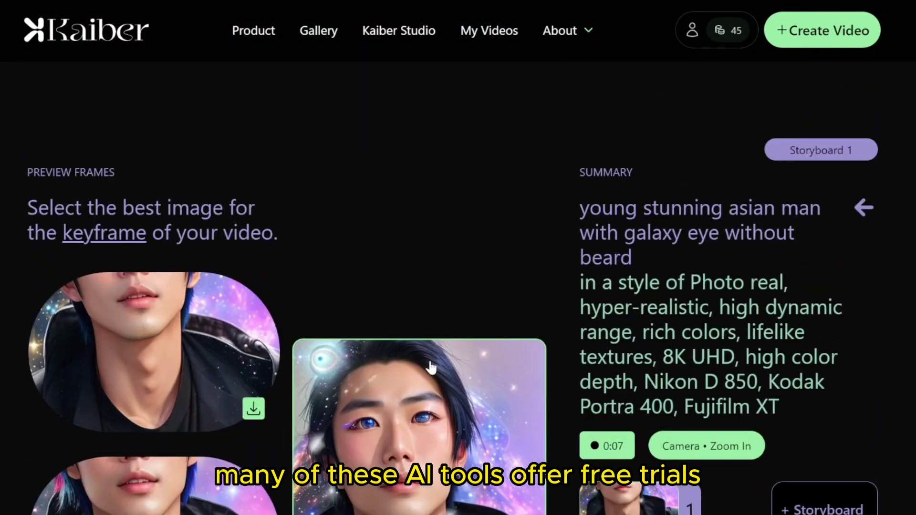
scroll(429, 367, "down", 3)
scroll(374, 440, "down", 4)
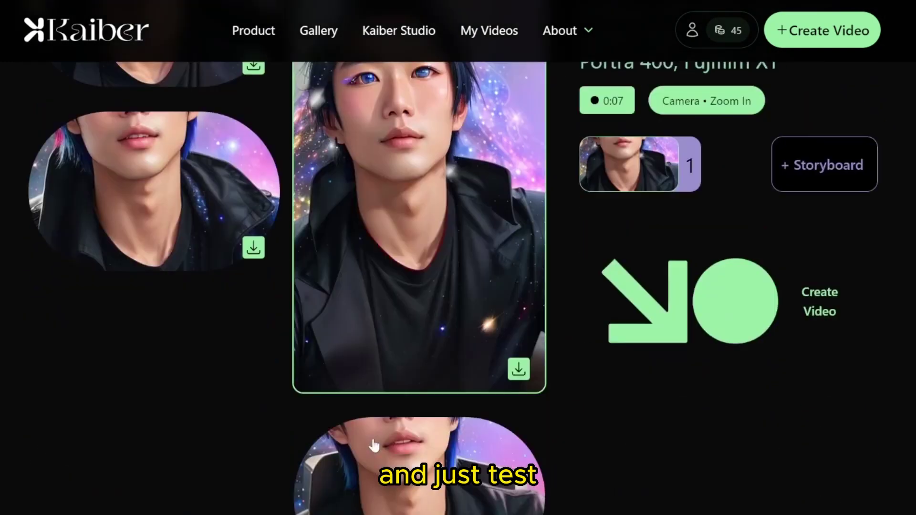
scroll(316, 329, "up", 3)
left_click(727, 455)
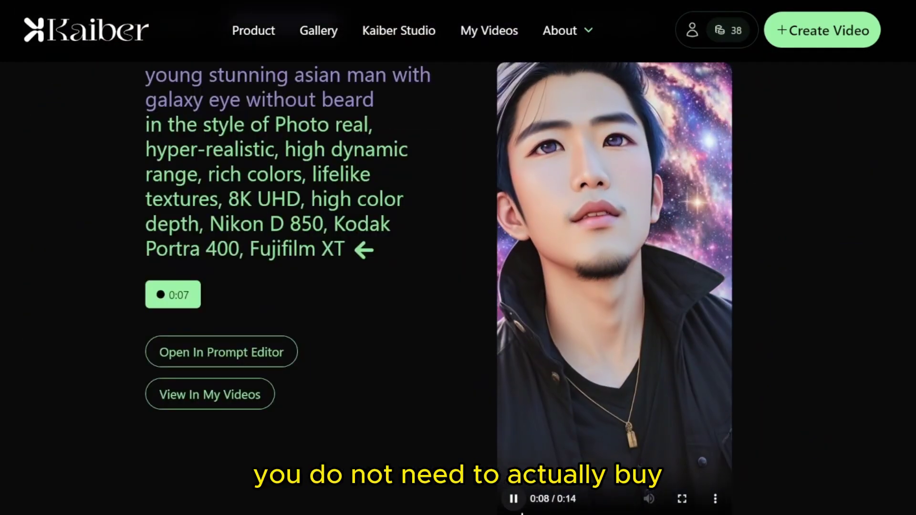